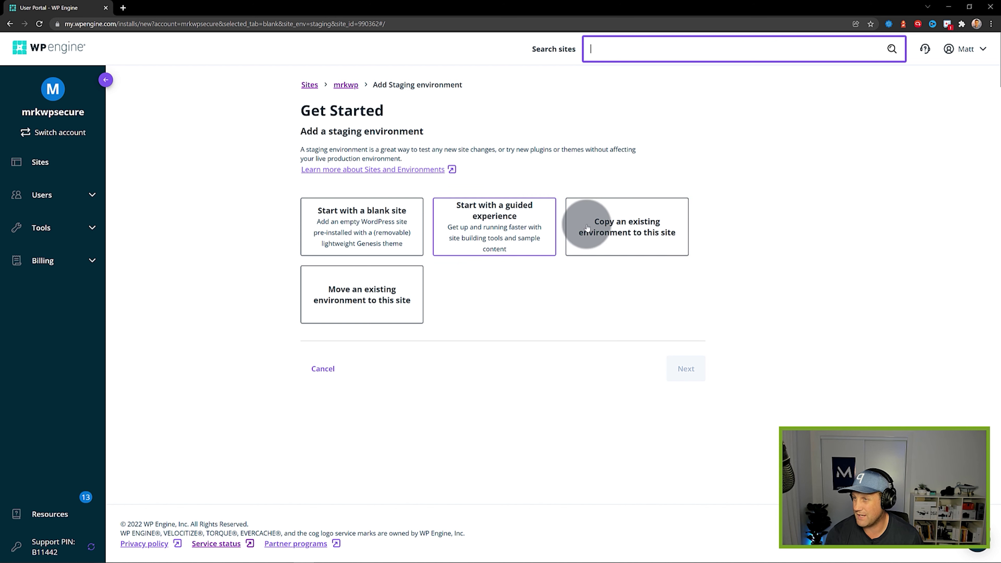
# Copy the mrkwp (PRD) environment from its Jan 06 backup into a new staging environment named mrkwp1stg
pyautogui.click(613, 232)
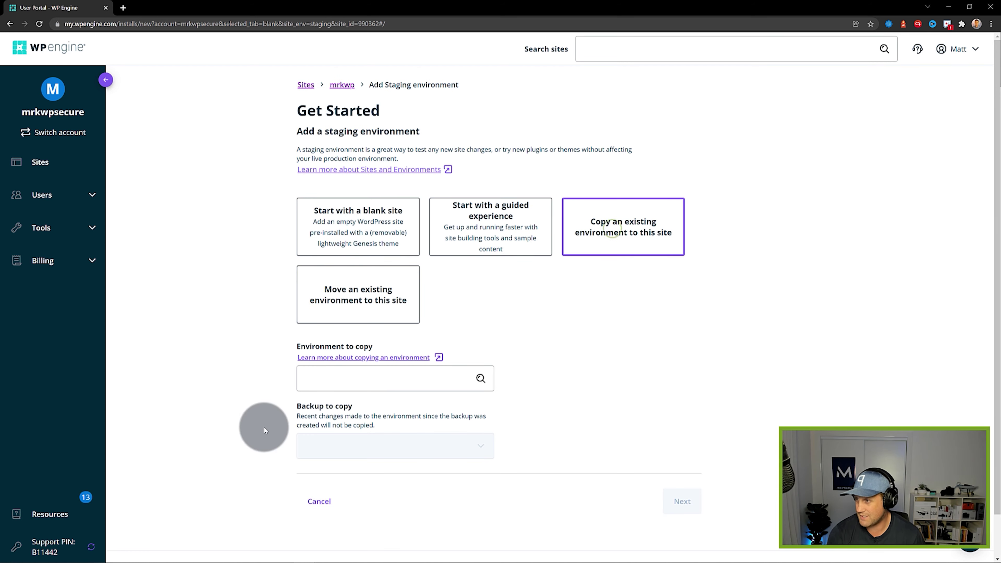
pyautogui.click(377, 377)
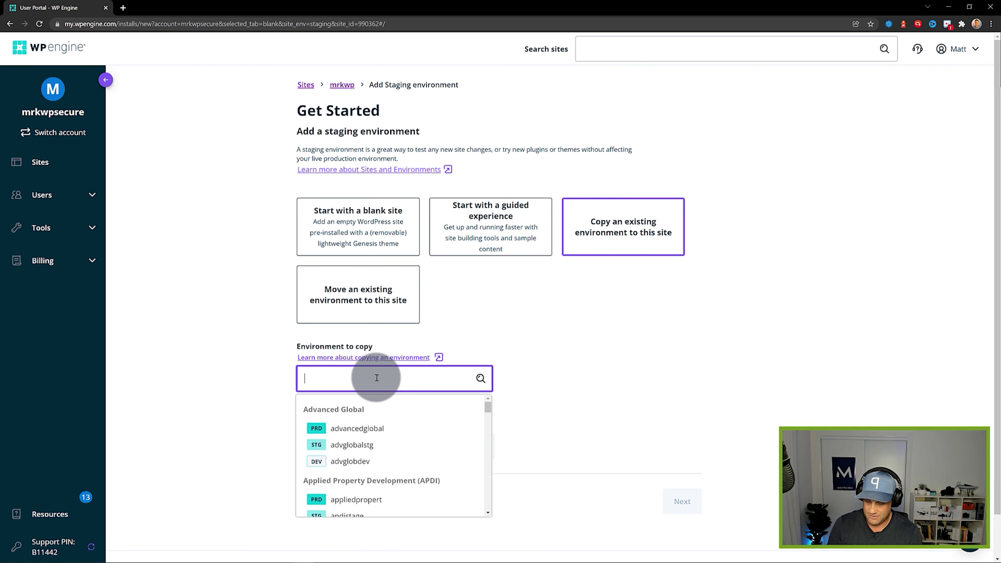
pyautogui.write('mrkwp')
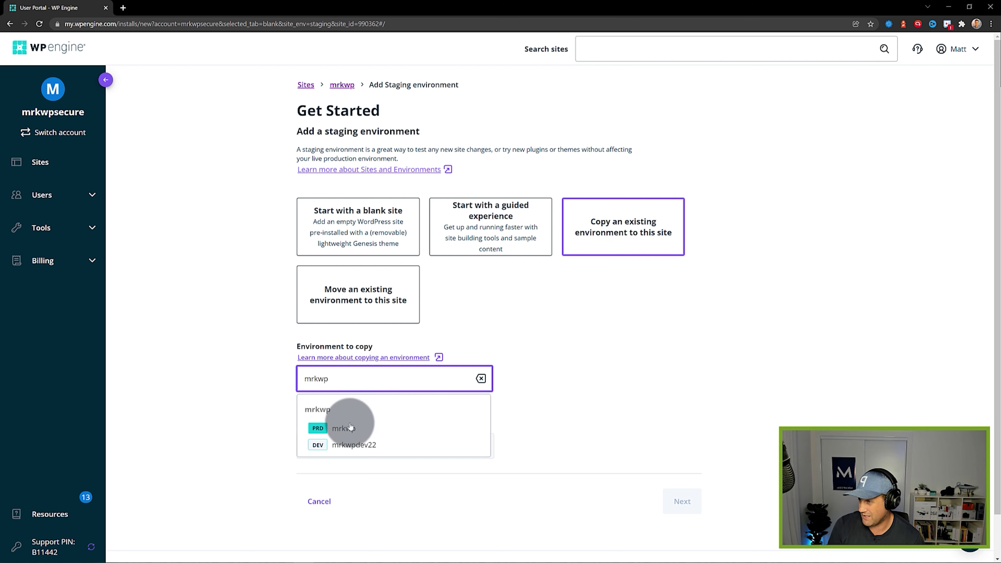
pyautogui.click(350, 431)
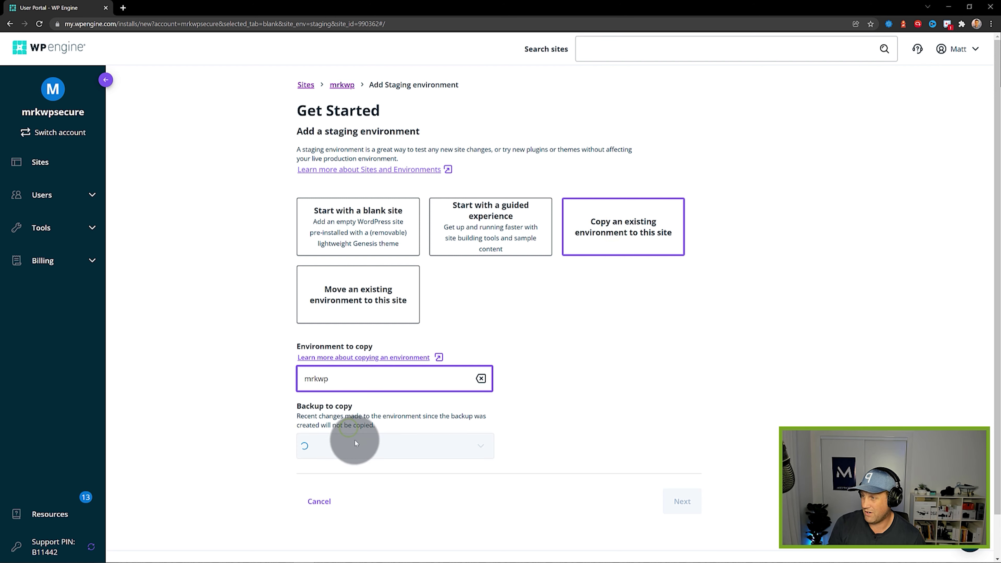
pyautogui.click(682, 501)
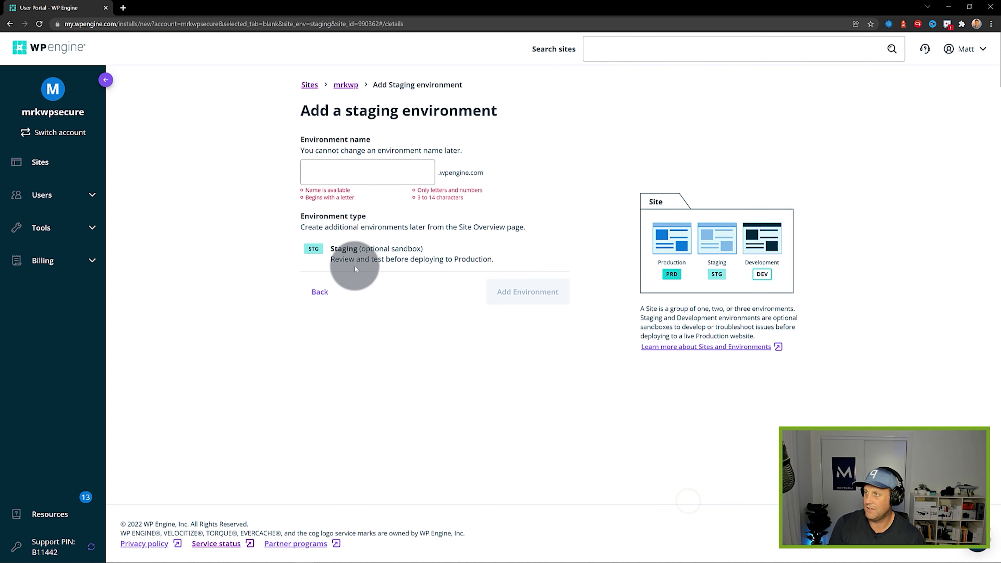
pyautogui.click(347, 172)
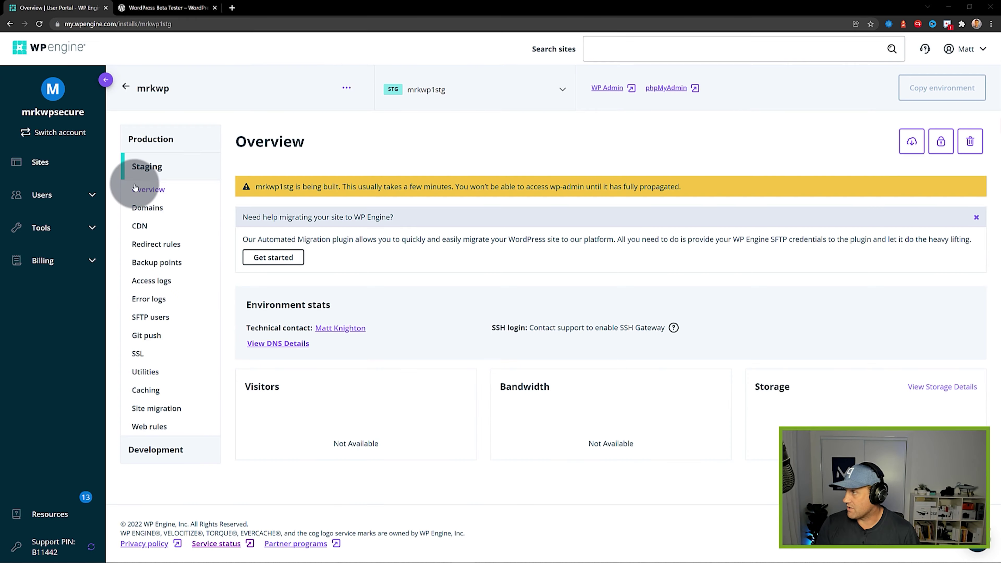
# Refresh the mrkwp1stg Overview until it lists the SSH login and WordPress 5.8.2
pyautogui.click(143, 198)
pyautogui.click(144, 194)
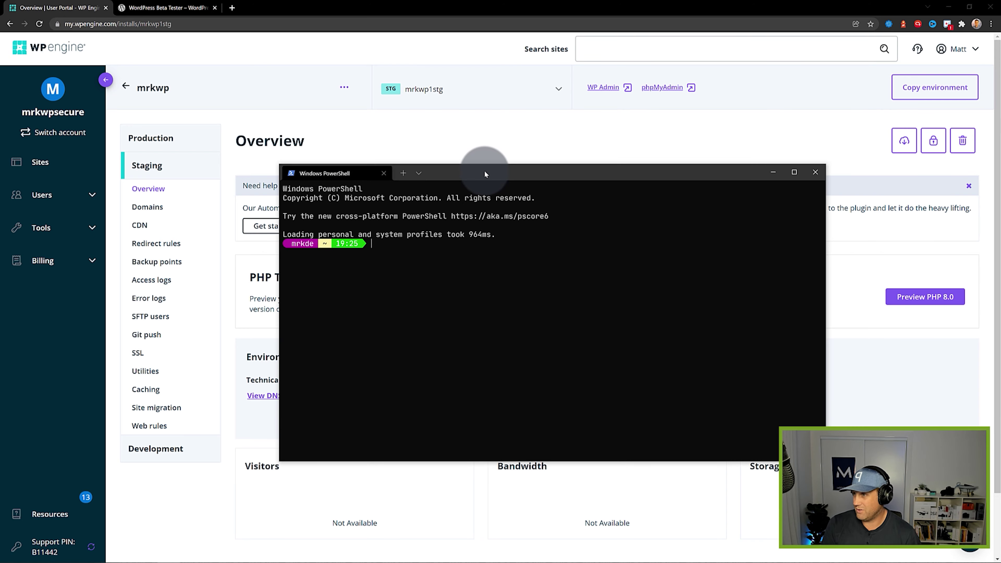
pyautogui.click(457, 146)
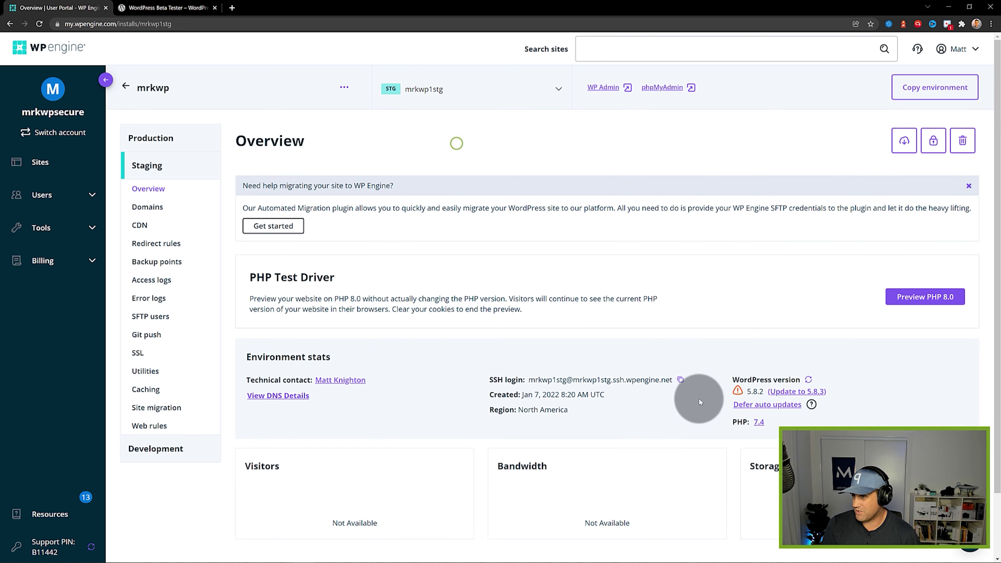
# SSH into the staging environment from PowerShell using the copied login, trusting the host and entering the passphrase
pyautogui.click(680, 381)
pyautogui.hotkey('alt', 'Tab')
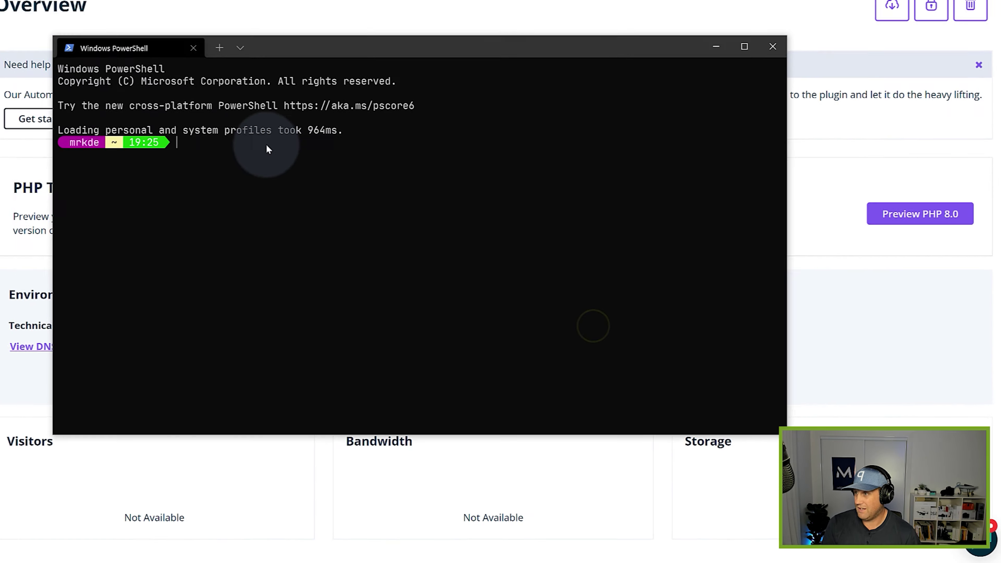
pyautogui.click(358, 233)
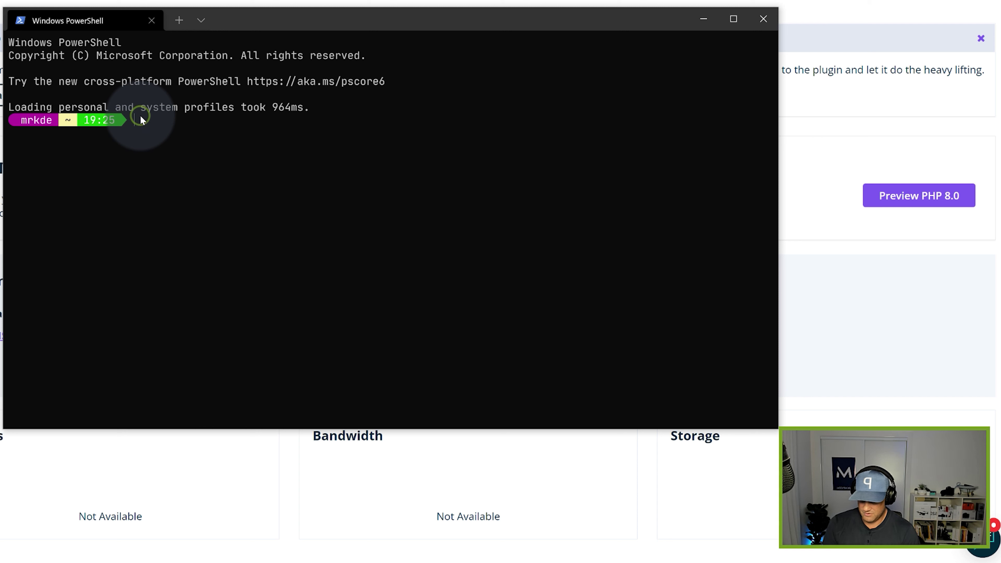
pyautogui.write('ssh')
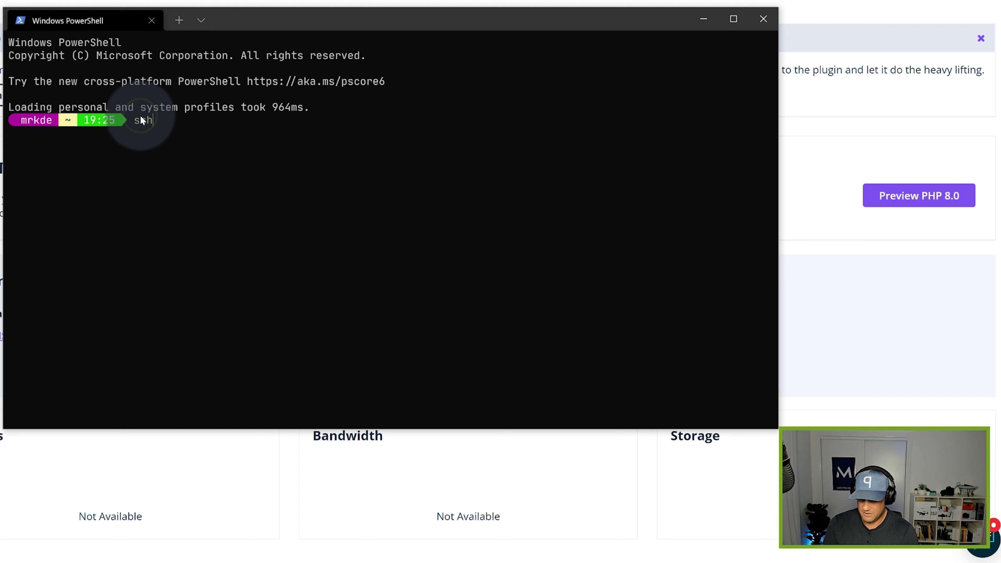
pyautogui.hotkey('ctrl', 'v')
pyautogui.press('Return')
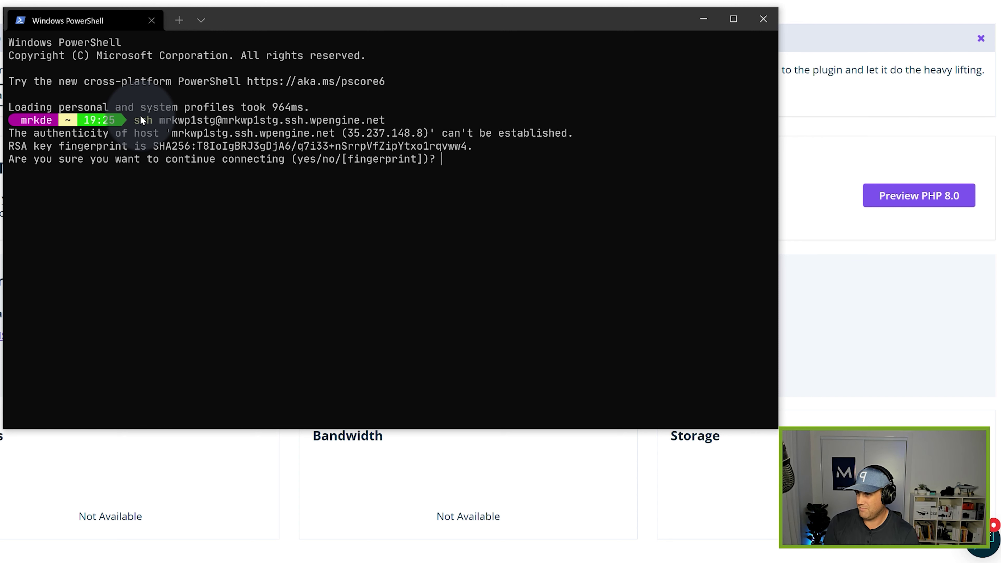
pyautogui.write('yes')
pyautogui.press('Return')
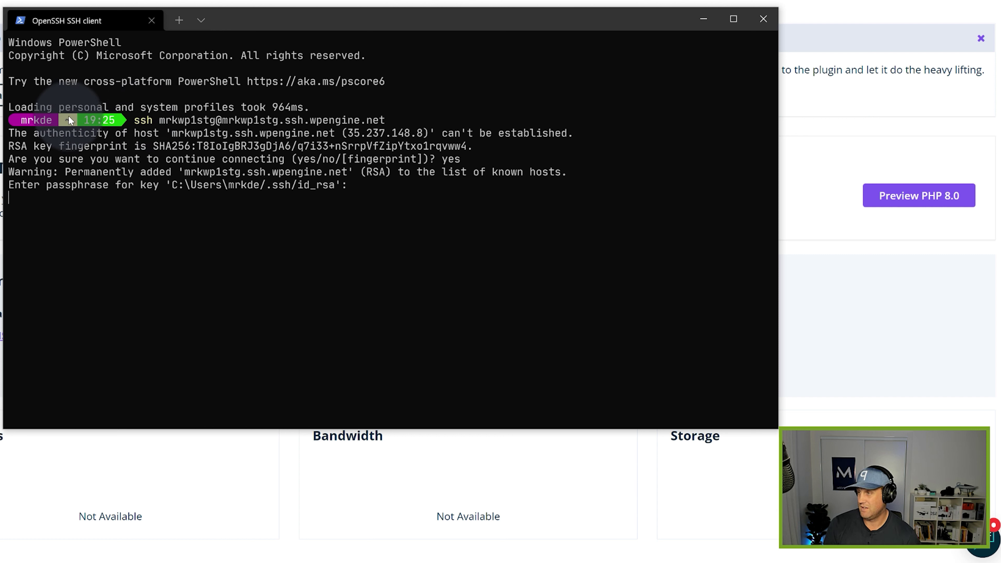
pyautogui.press('Return')
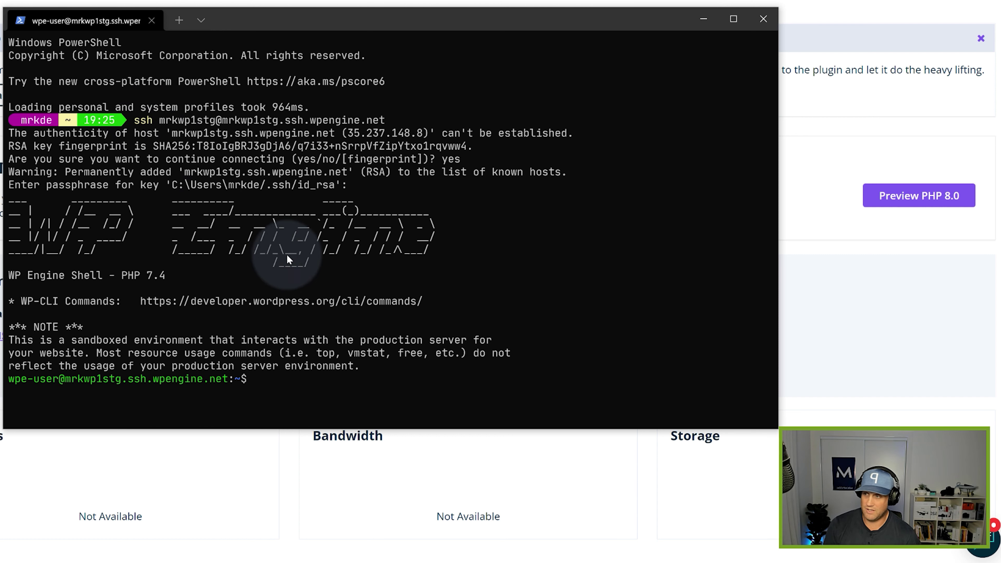
# Move into sites/mrkwp1stg and list its WordPress files
pyautogui.write('cd sites')
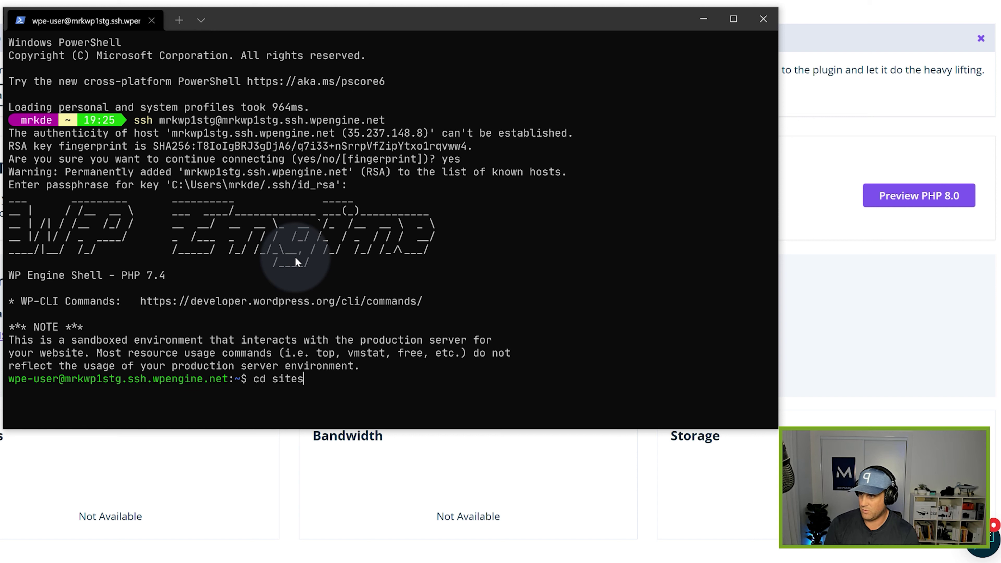
pyautogui.press('Return')
pyautogui.write('ls')
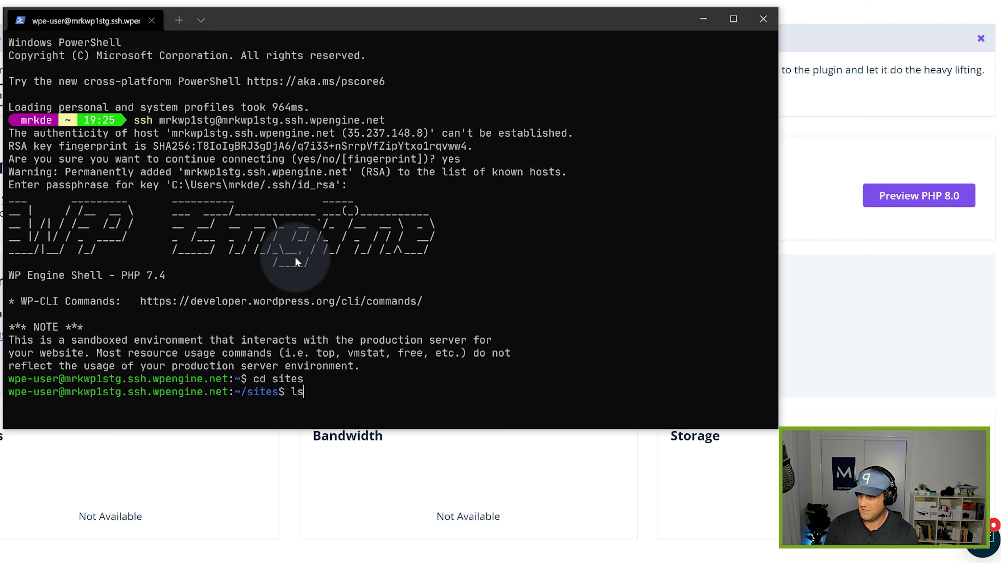
pyautogui.press('Return')
pyautogui.write('cd mrkwp1s')
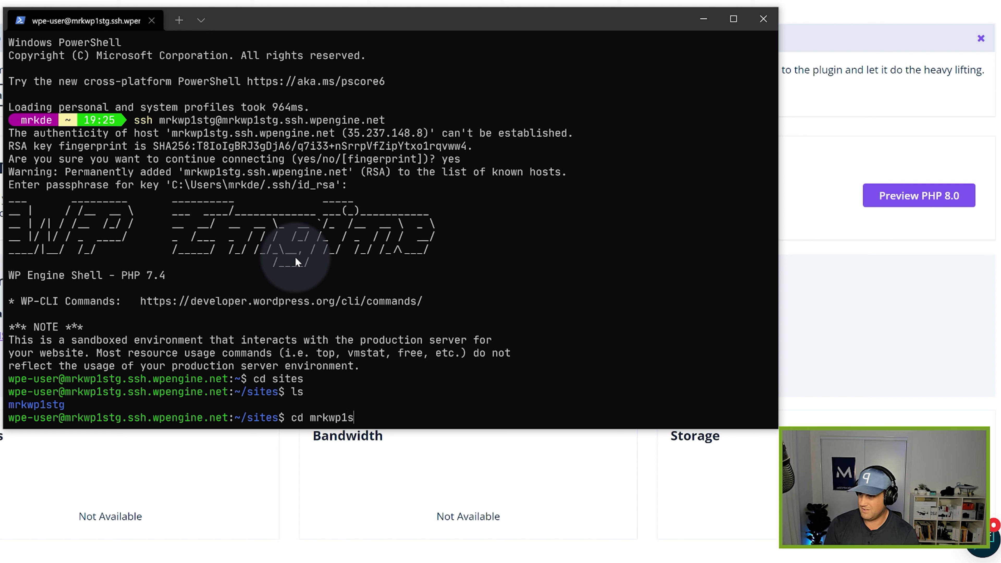
pyautogui.press('Tab')
pyautogui.press('Return')
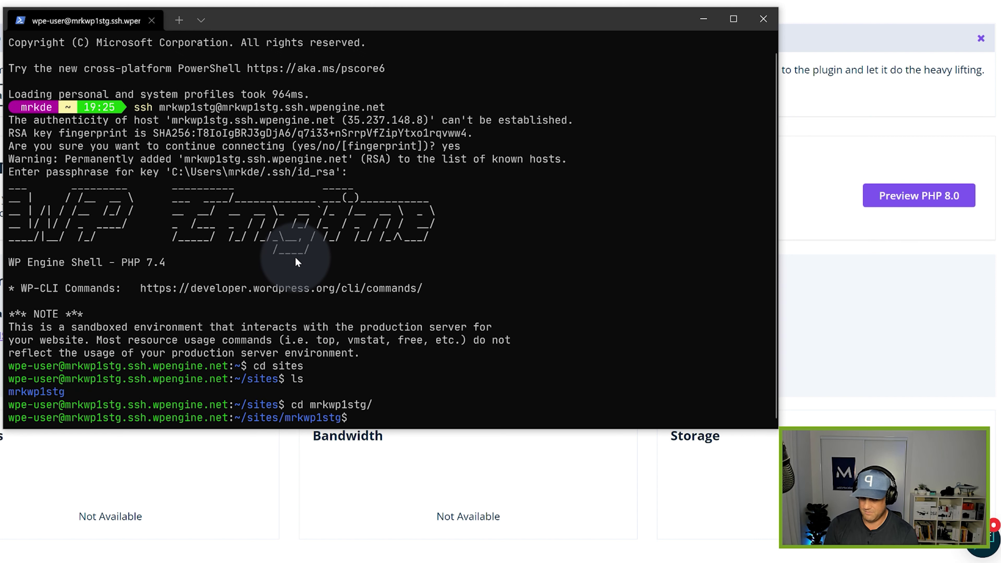
pyautogui.write('ls')
pyautogui.press('Return')
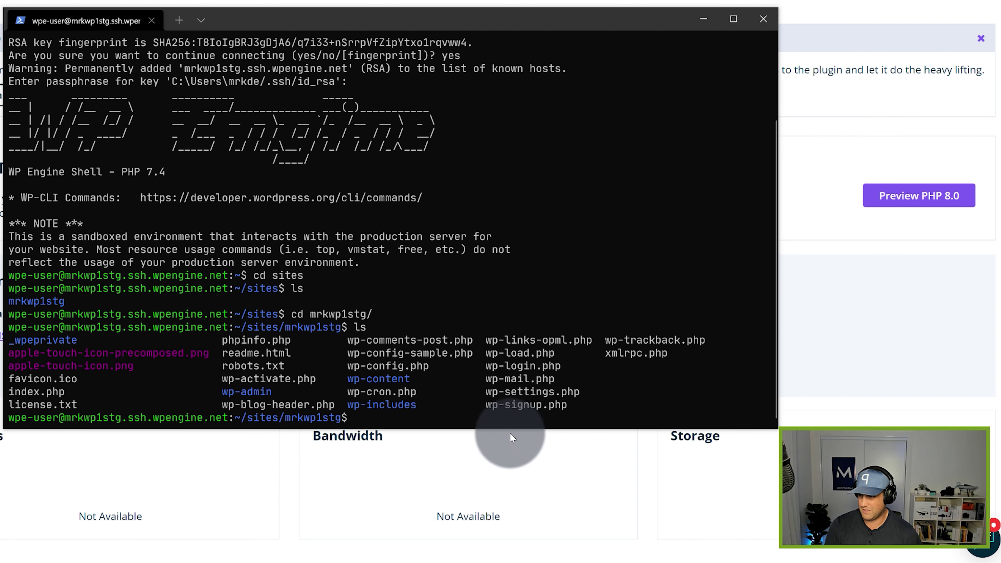
# Run 'wp core update --version=5.9-RC1', then verify the result with 'wp core version'
pyautogui.rightClick(369, 418)
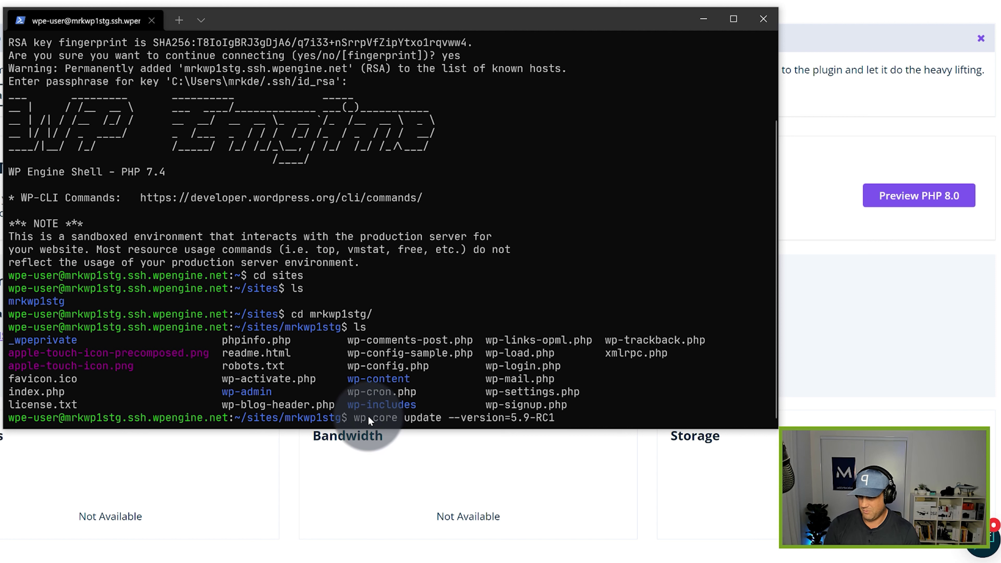
pyautogui.press('Return')
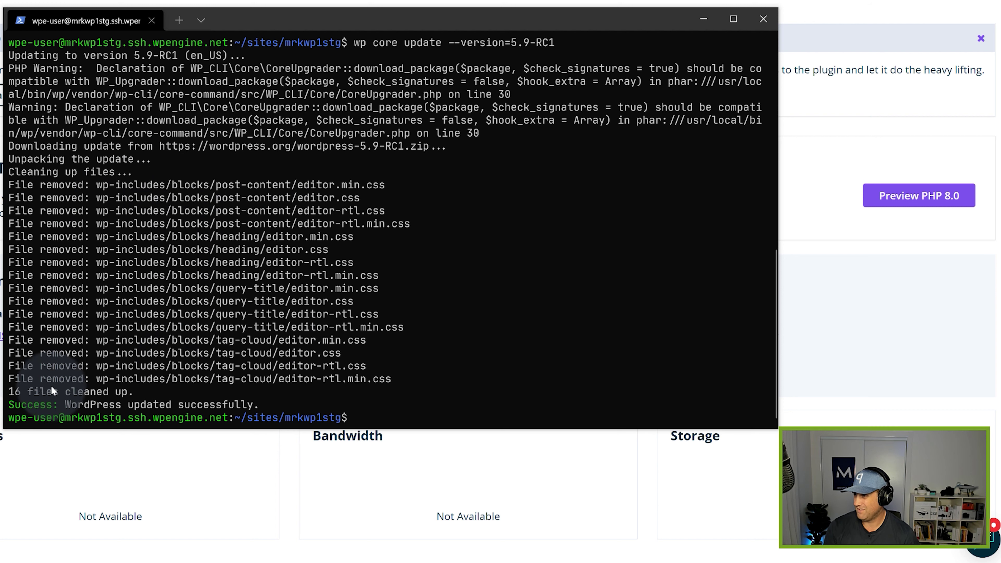
pyautogui.click(363, 420)
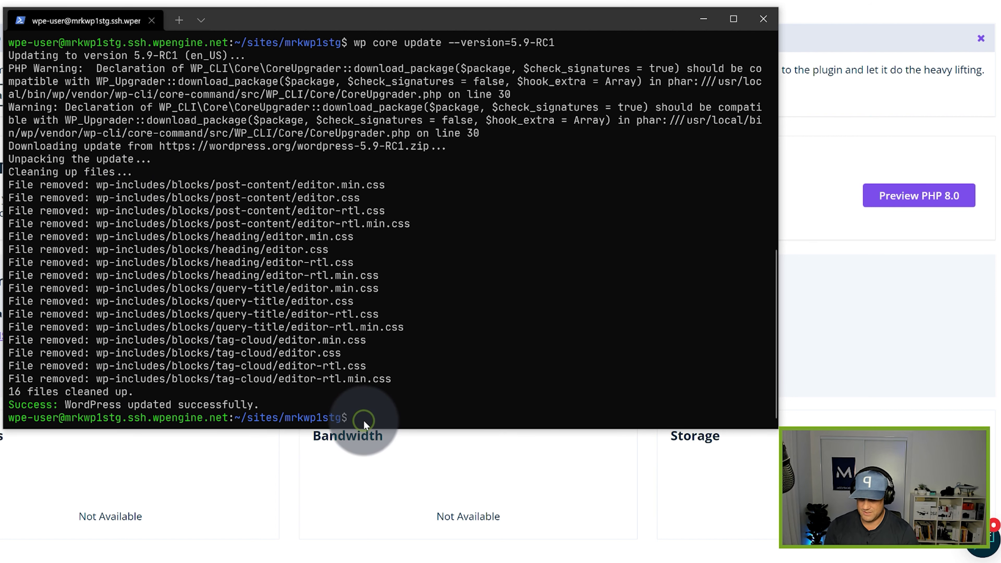
pyautogui.write('wp c')
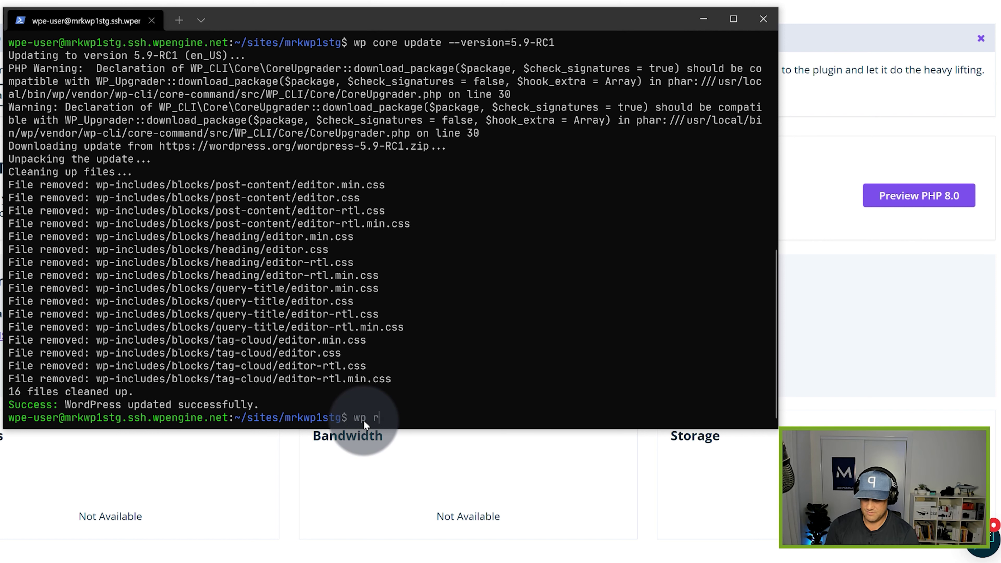
pyautogui.write('ioore')
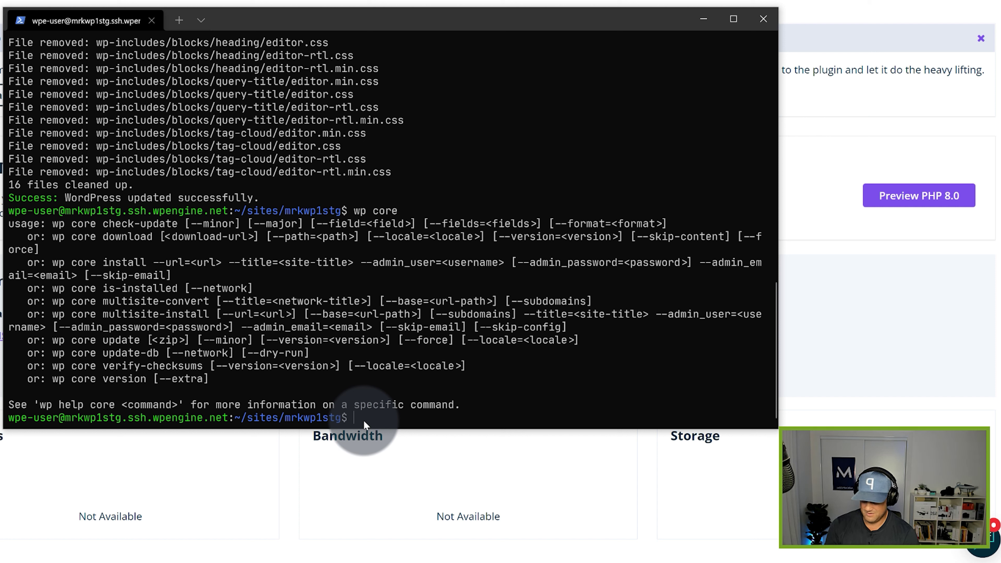
pyautogui.write('ore version')
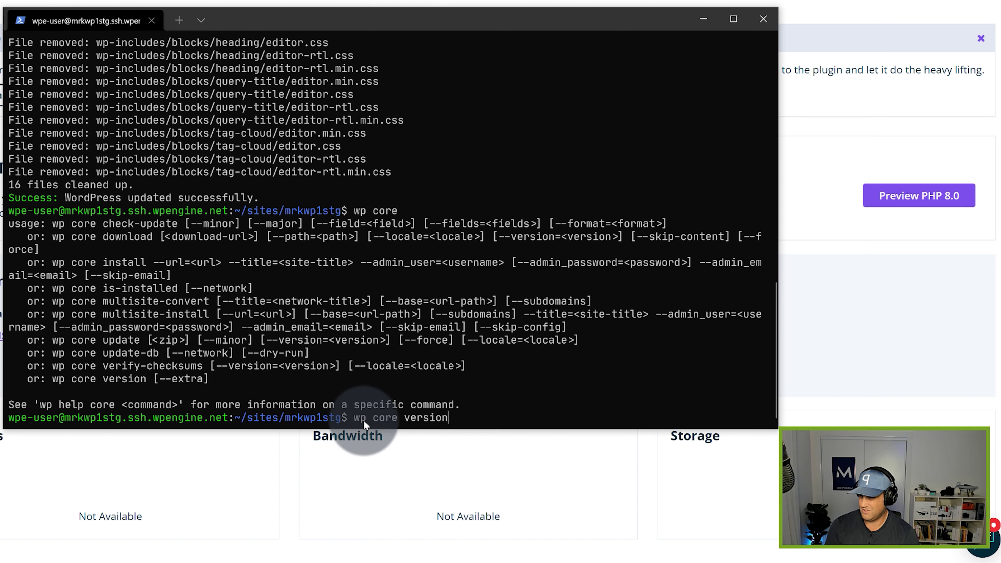
pyautogui.press('Return')
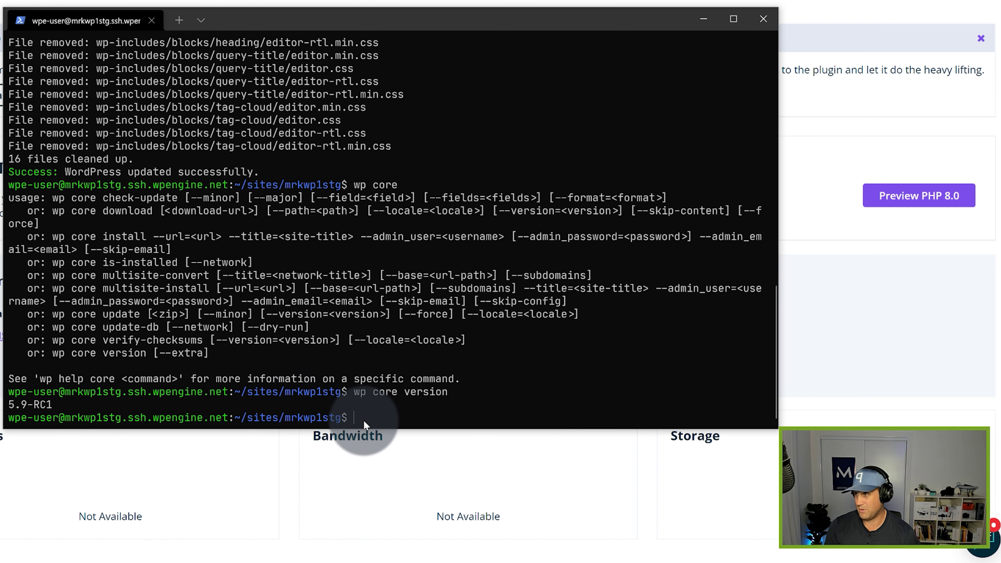
# Open the staging site's WP Admin dashboard and highlight the WordPress 5.9-RC1 version line
pyautogui.click(384, 0)
pyautogui.click(581, 43)
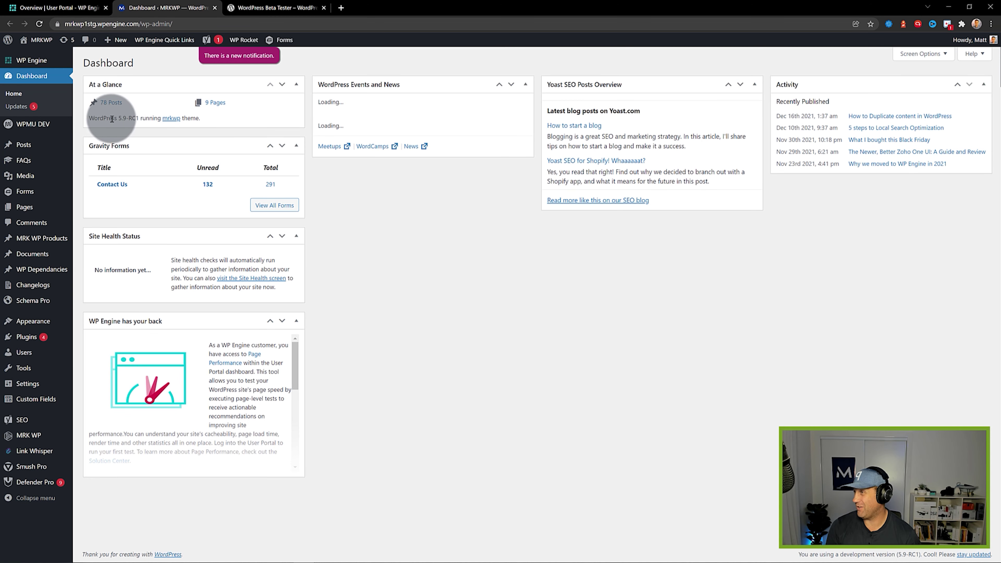
pyautogui.moveTo(89, 118); pyautogui.dragTo(214, 121)
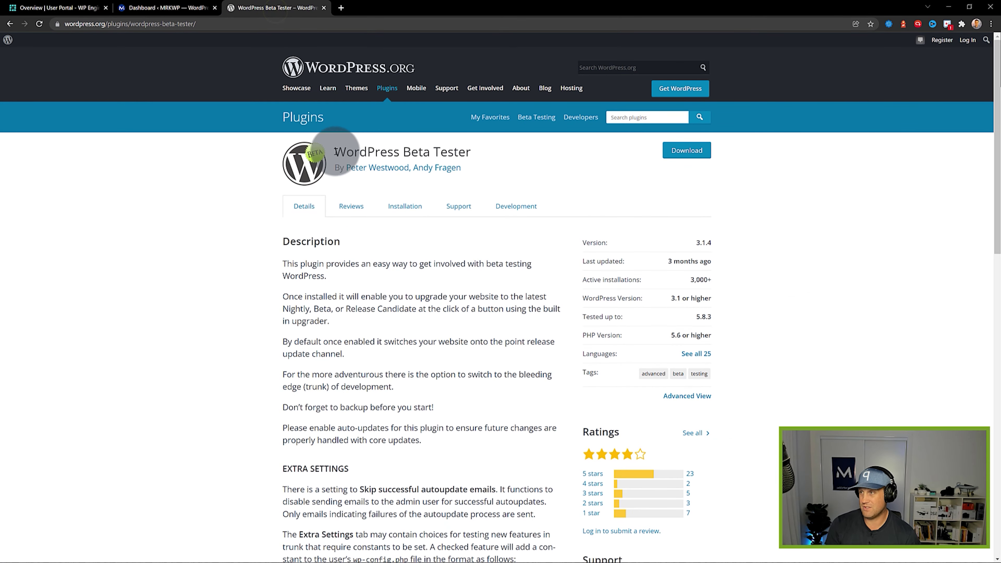
# Scroll the WordPress Beta Tester plugin page down to its Screenshots section
pyautogui.scroll(-6, 436, 265)
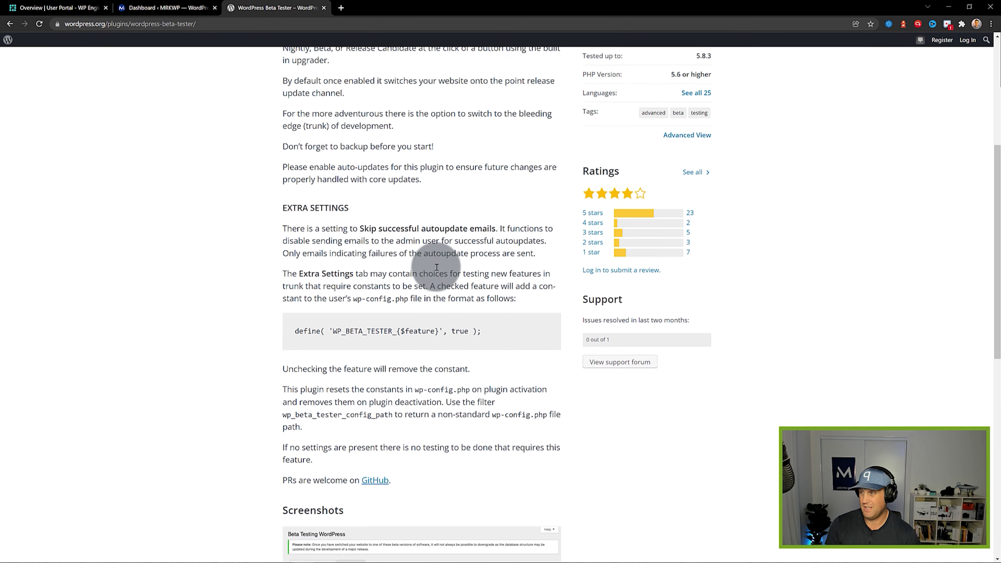
pyautogui.scroll(-1, 437, 267)
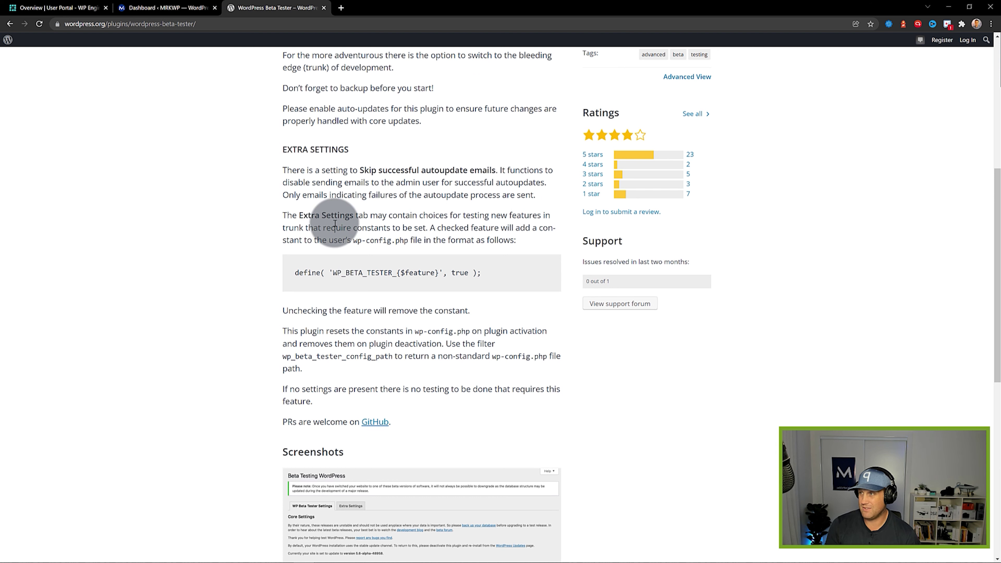
pyautogui.scroll(-3, 362, 190)
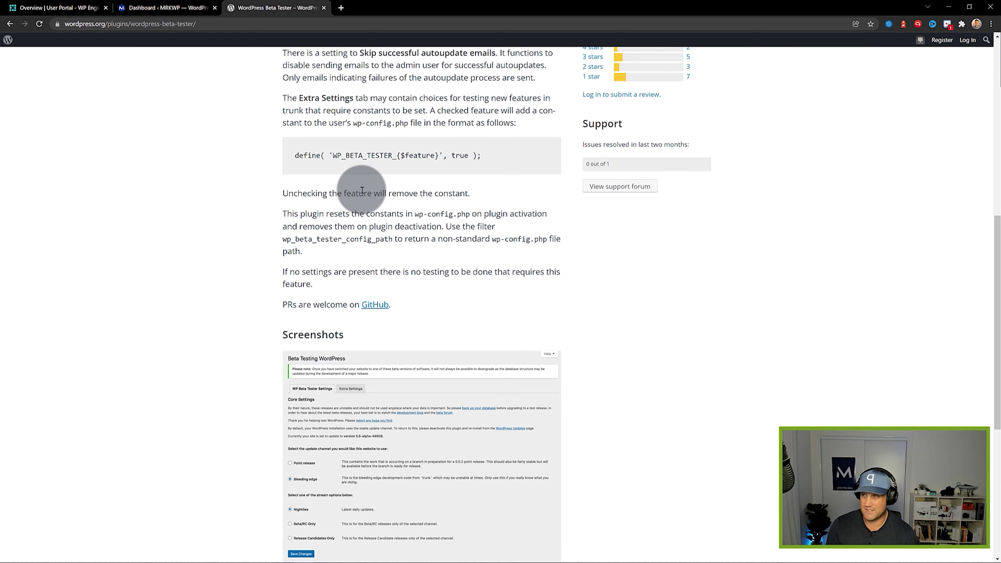
pyautogui.scroll(-6, 362, 190)
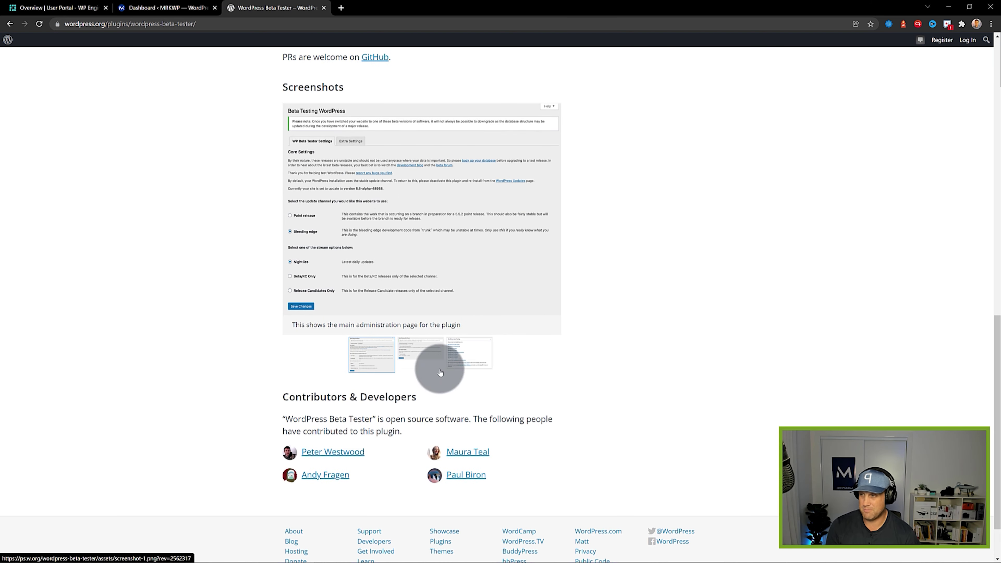